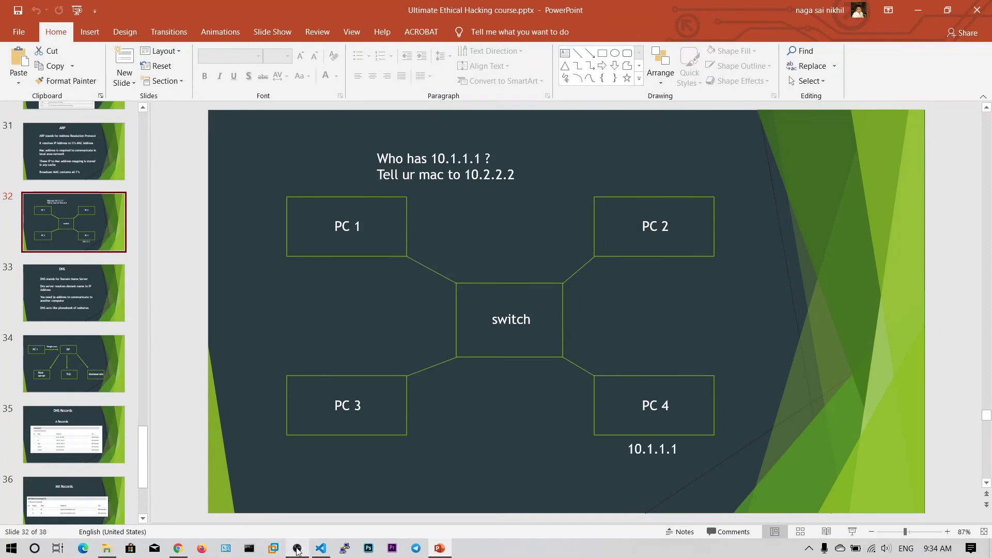
Open Command Prompt, centre it on screen, and run arp -a
left_click(248, 549)
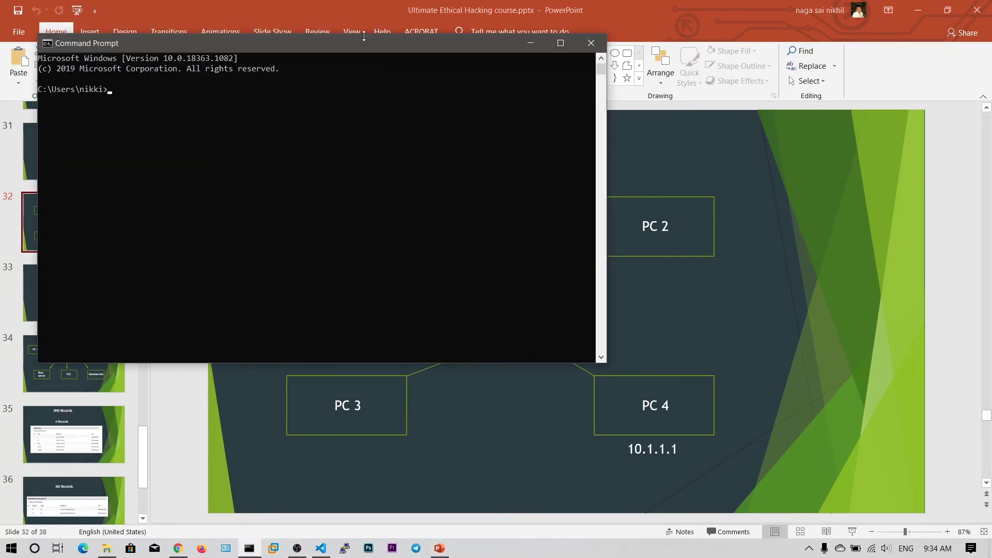
left_click_drag(362, 43, 567, 146)
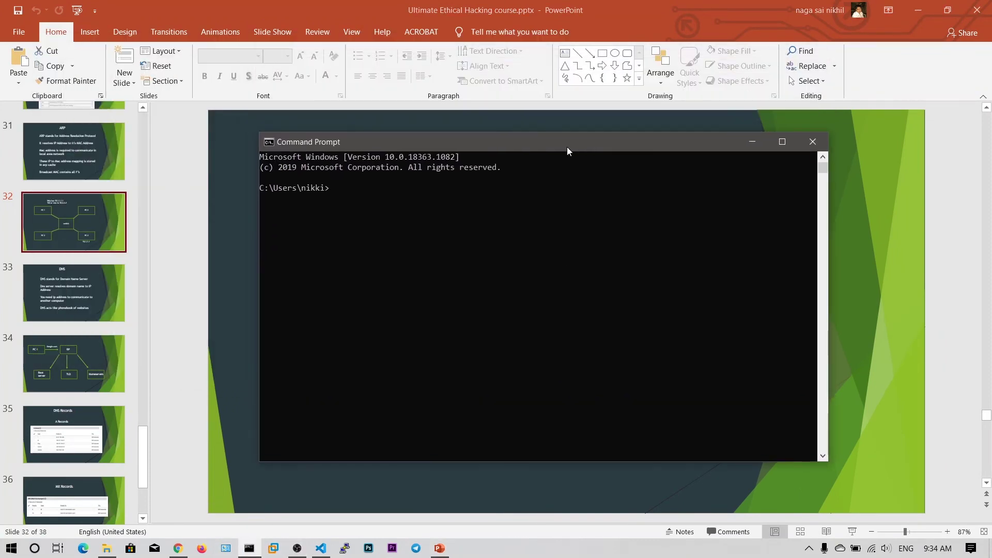
type("ar")
type("p")
type(" -a")
key("Return")
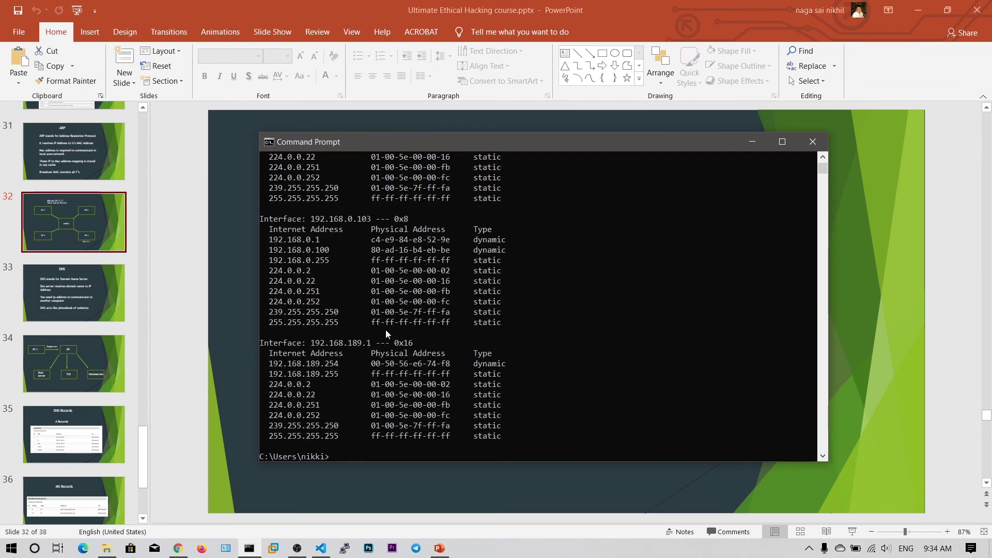
left_click_drag(370, 343, 288, 343)
scroll(387, 341, "up", 3)
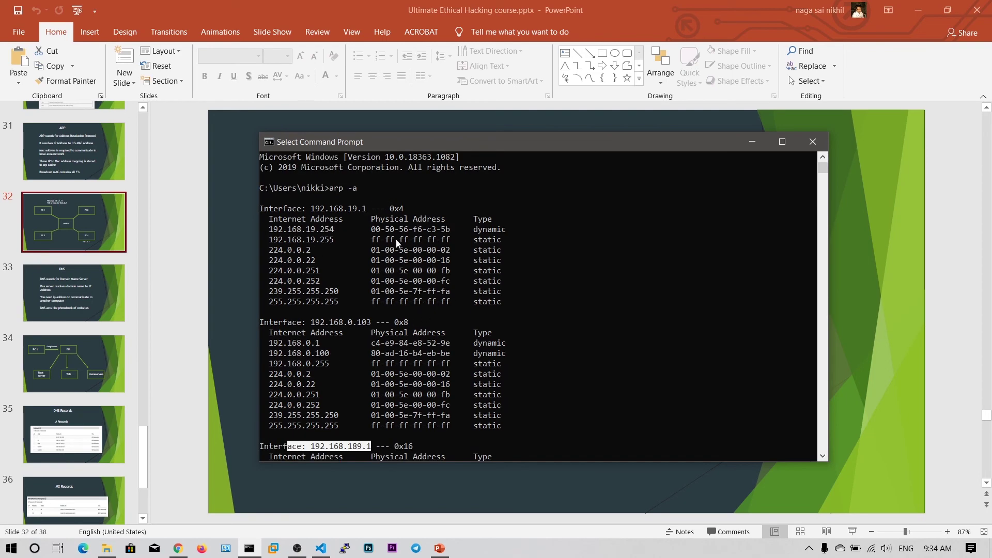
scroll(361, 255, "down", 5)
Highlight the 'Interface: 192.168.0.103' heading in the ARP listing
left_click(361, 256)
scroll(333, 225, "up", 1)
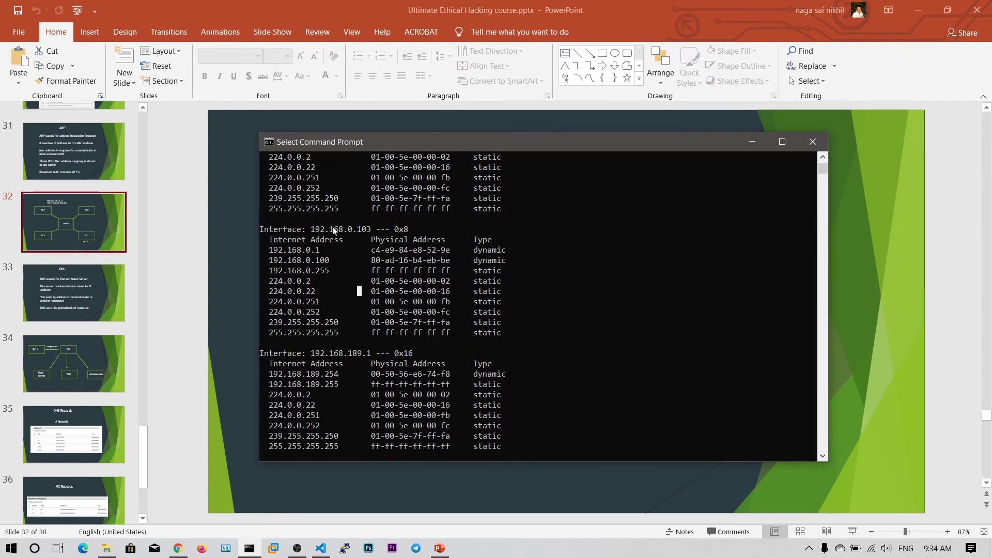
left_click_drag(375, 229, 261, 230)
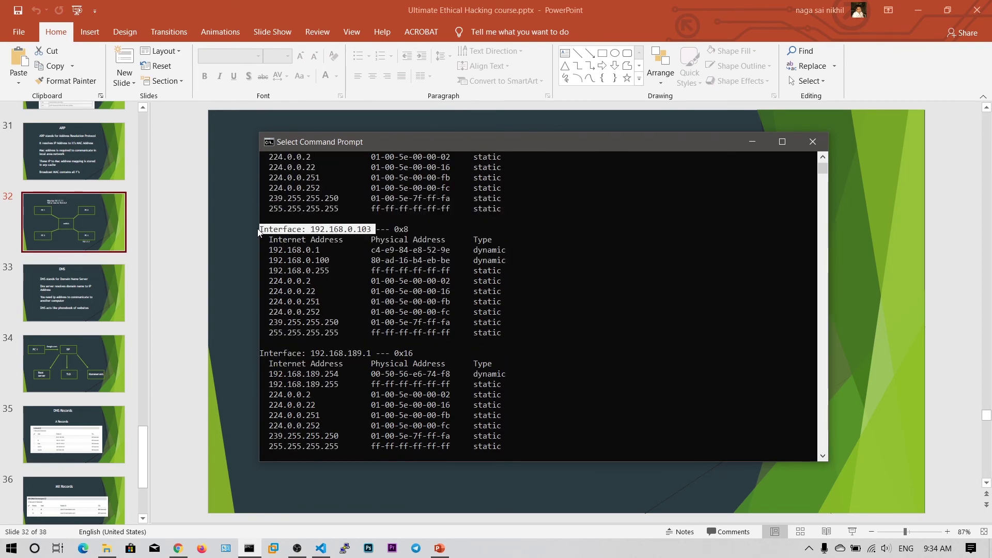
left_click(398, 230)
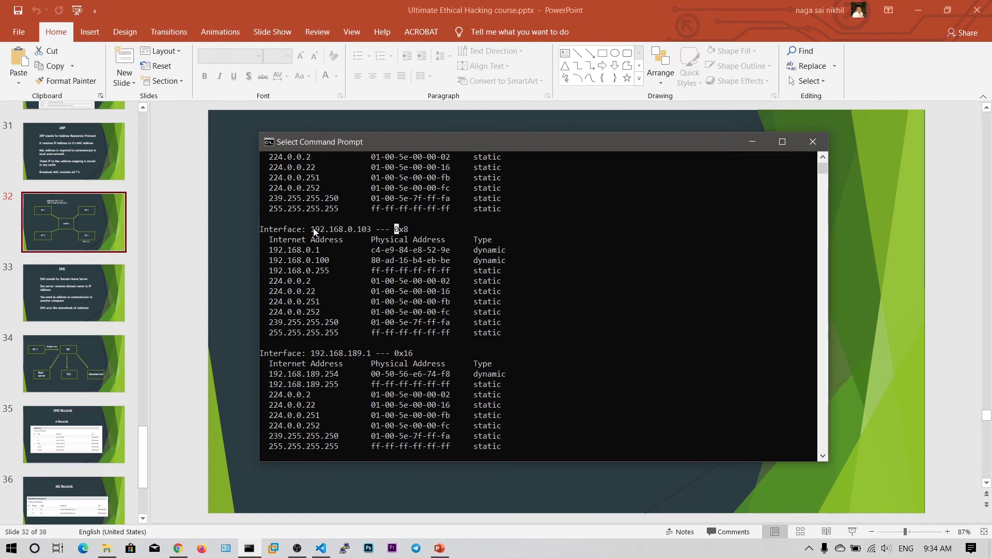
left_click(332, 230)
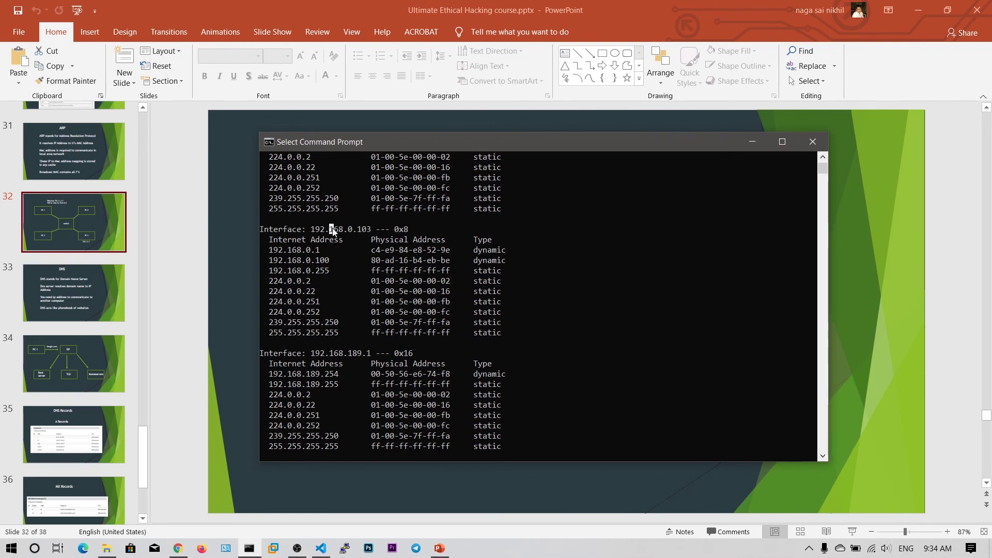
left_click(411, 229)
Highlight 192.168.0.1 with its physical address, then 192.168.0.100
left_click_drag(324, 250, 270, 252)
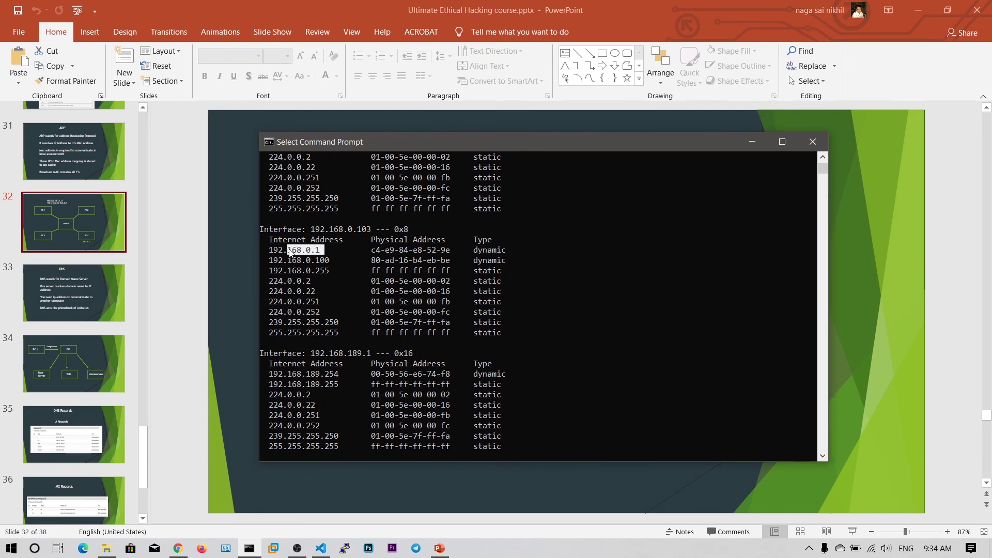
left_click_drag(371, 249, 442, 249)
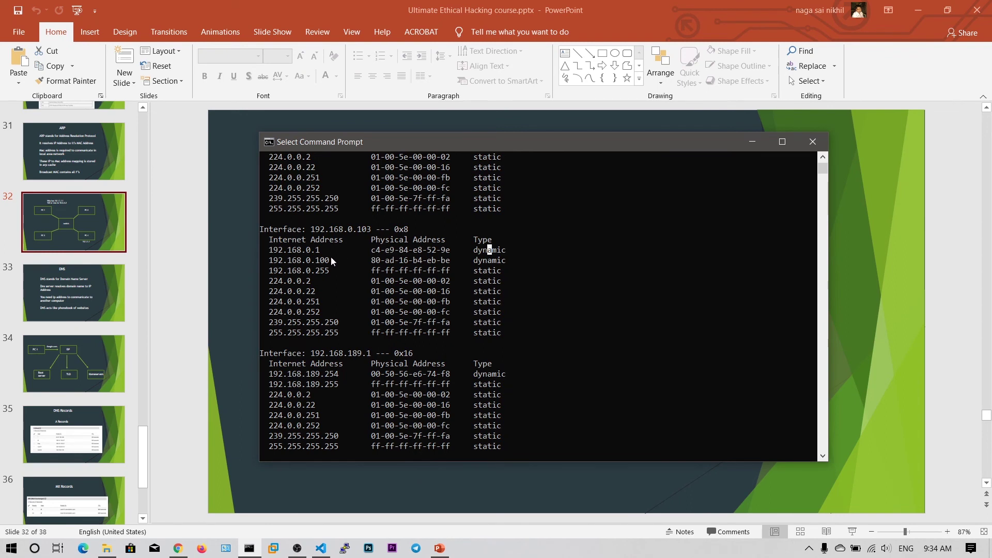
left_click_drag(331, 261, 261, 261)
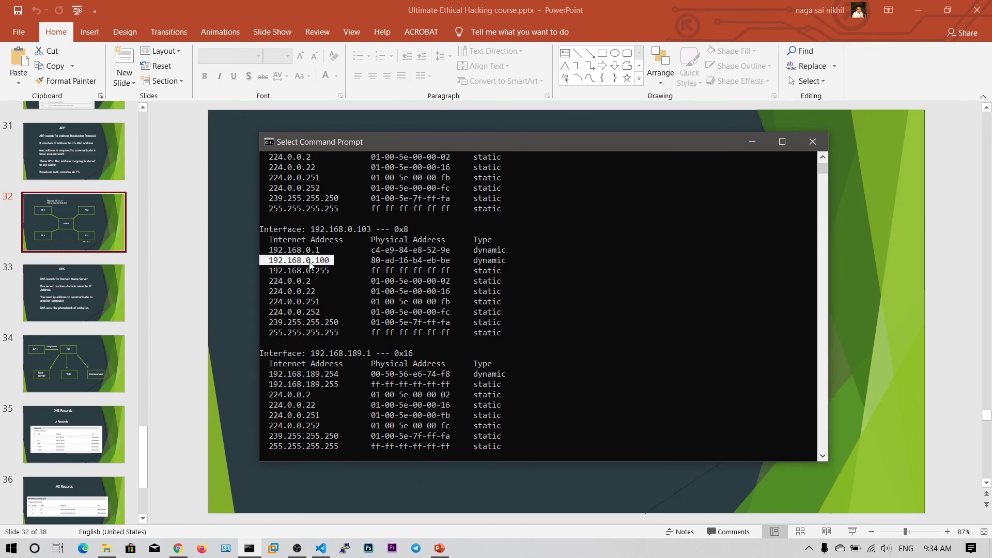
Highlight MAC 80-ad-16-b4-eb-be and reposition the console to reveal the slide question
left_click_drag(370, 260, 453, 266)
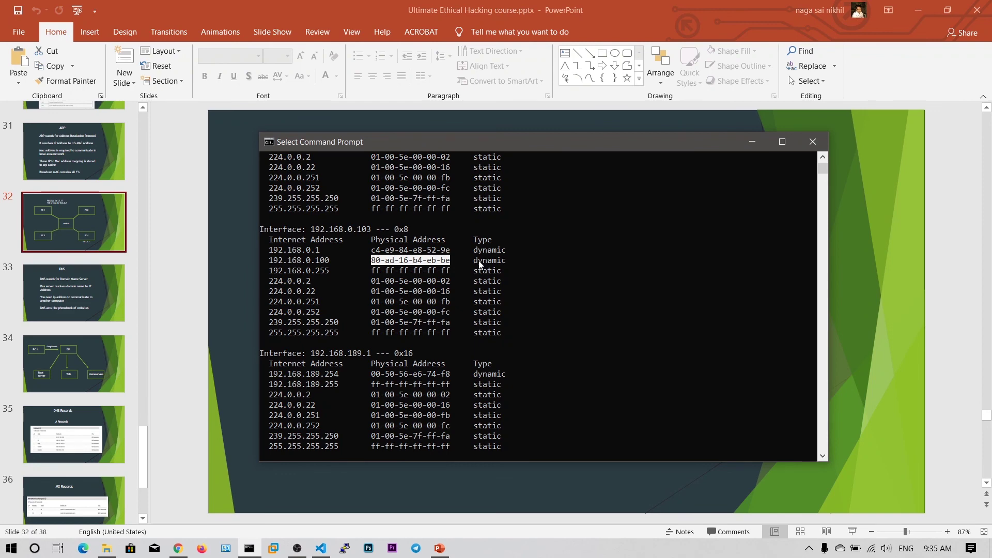
left_click_drag(487, 142, 413, 253)
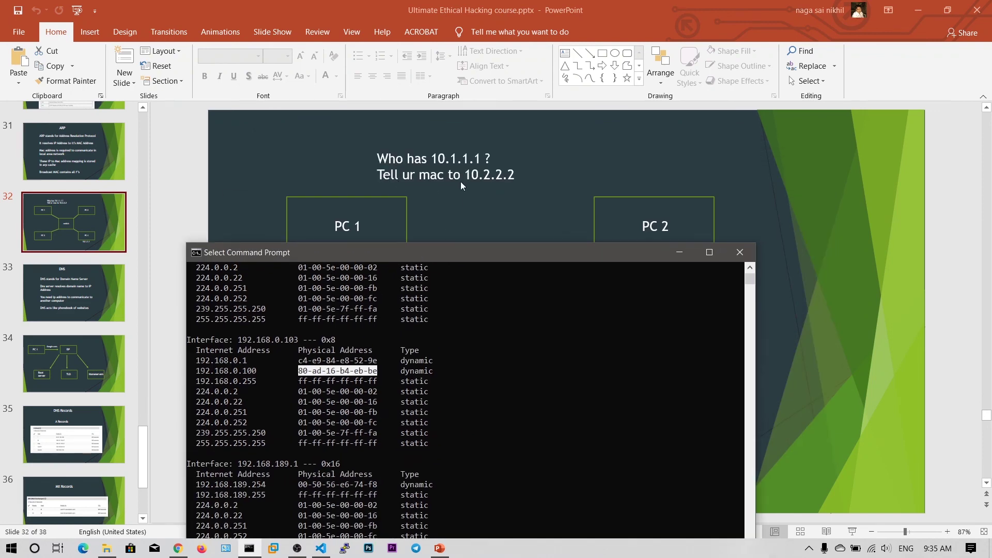
left_click_drag(564, 251, 620, 163)
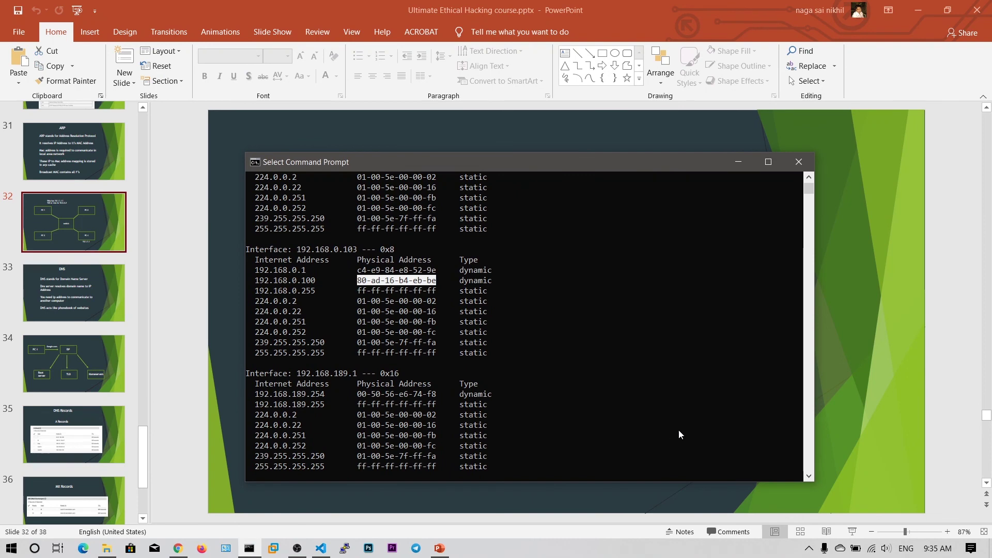
mouse_move(532, 163)
left_mouse_down()
mouse_move(608, 372)
mouse_move(546, 181)
mouse_move(556, 202)
mouse_move(528, 182)
mouse_move(546, 187)
left_mouse_up()
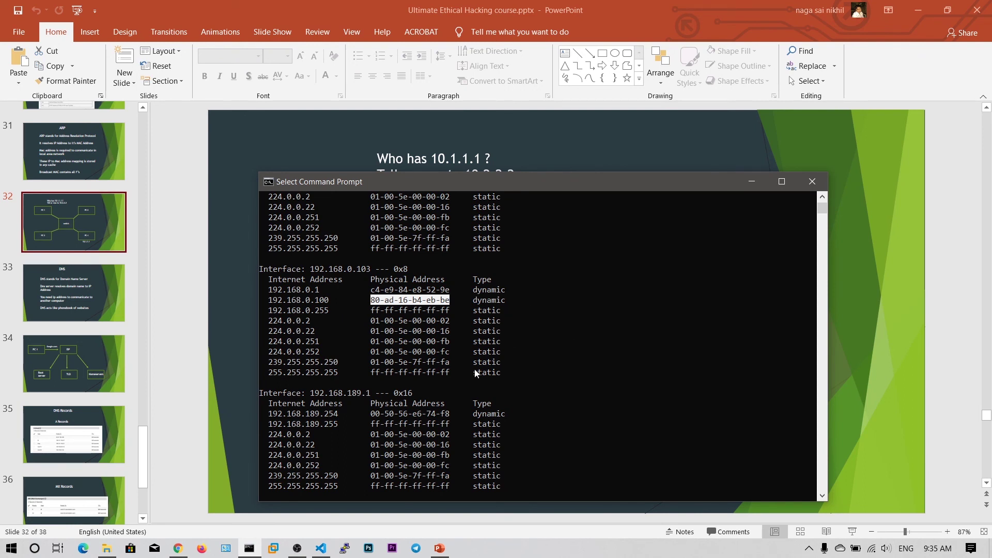
Select both dynamic ARP rows, 192.168.0.1 and 192.168.0.100
mouse_move(511, 372)
left_mouse_down()
mouse_move(264, 309)
mouse_move(423, 361)
left_mouse_up()
left_click(355, 312)
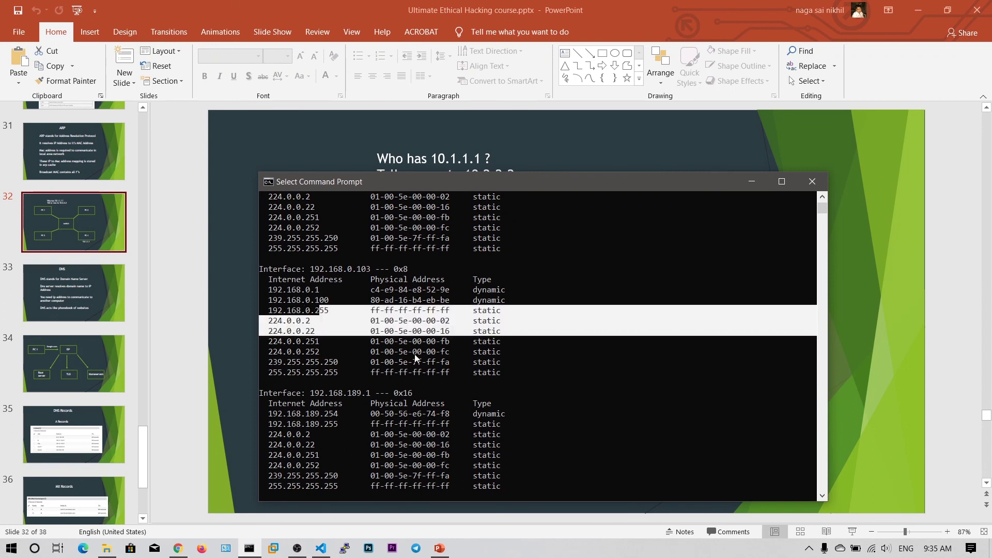
left_click(470, 372)
left_click_drag(510, 303, 268, 290)
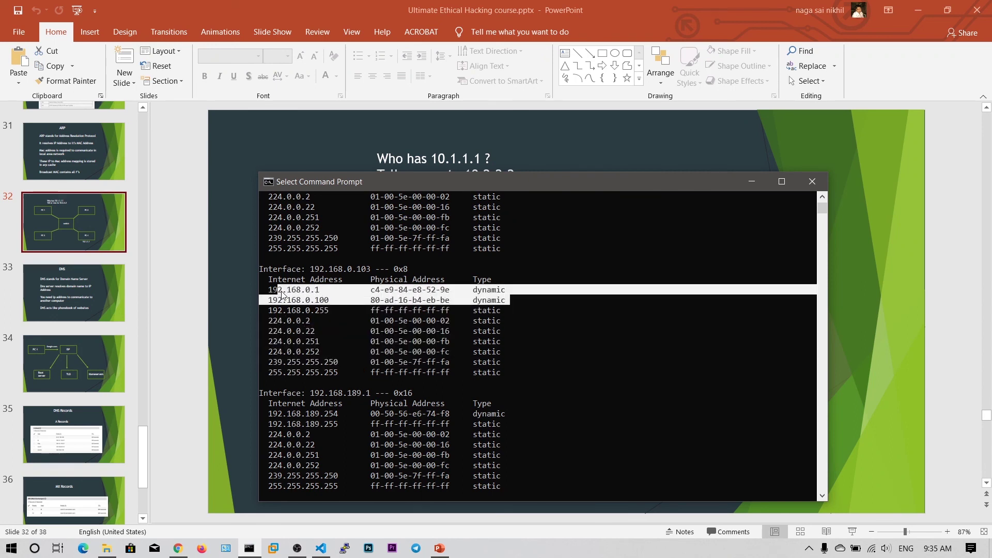